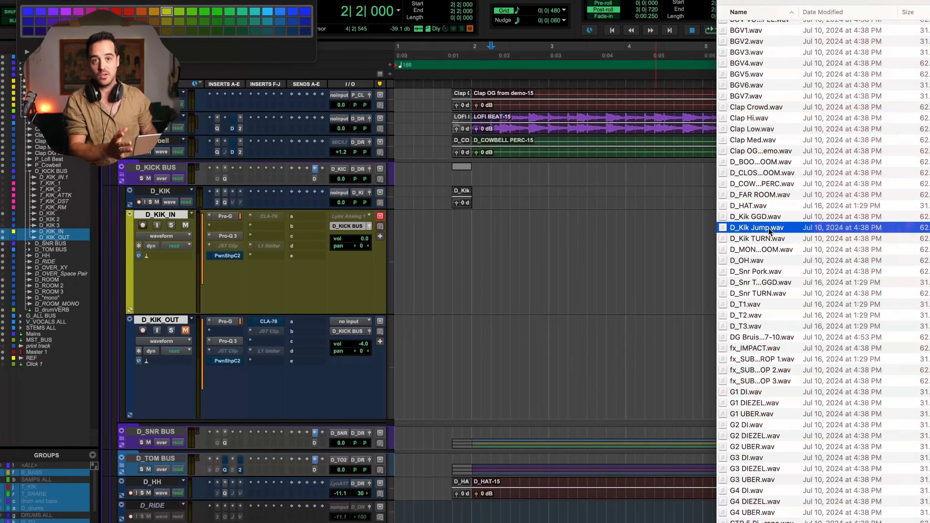
- Switch back to Pro Tools from the sample file list and create one new stereo audio track
click(769, 227)
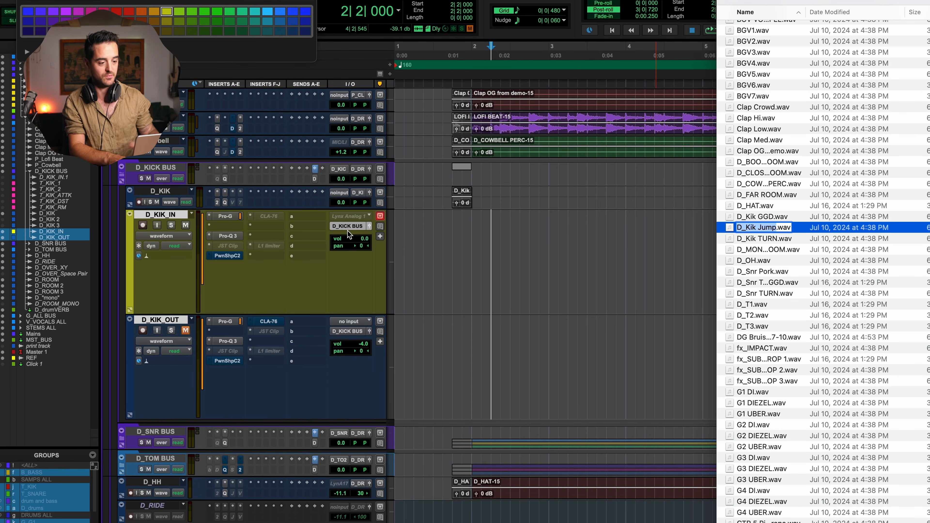
click(445, 282)
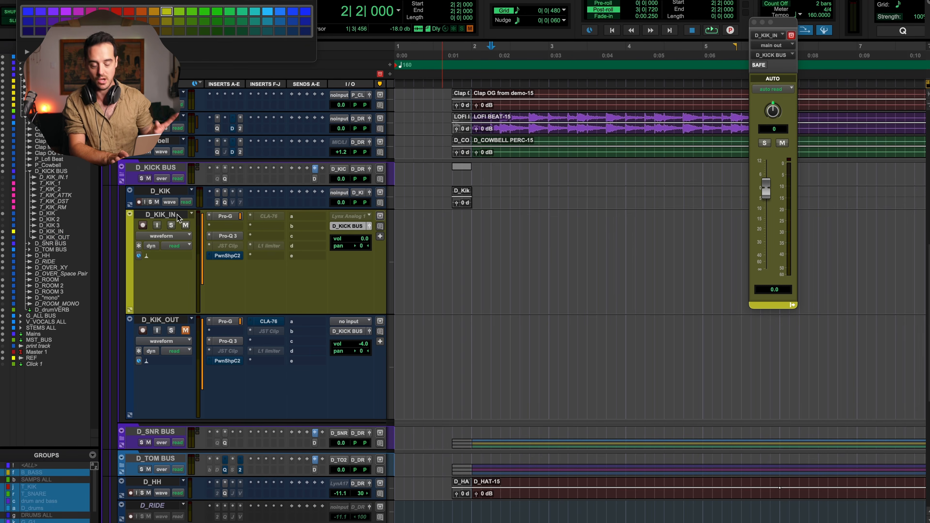
key(super+shift+n)
key(super+Right)
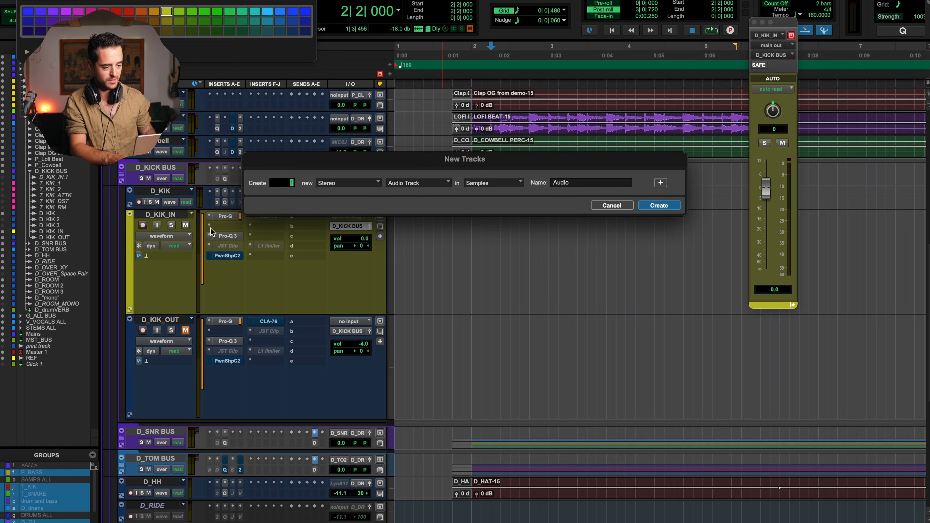
key(Return)
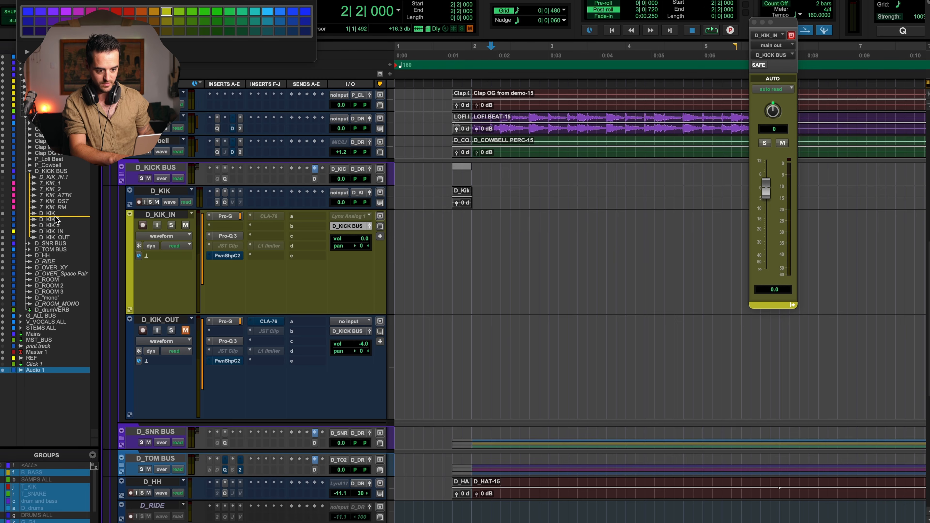
- Move the new audio track directly below D_KIK in the track list and name it KIK STEREO
drag(55, 220, 56, 219)
double_click(169, 215)
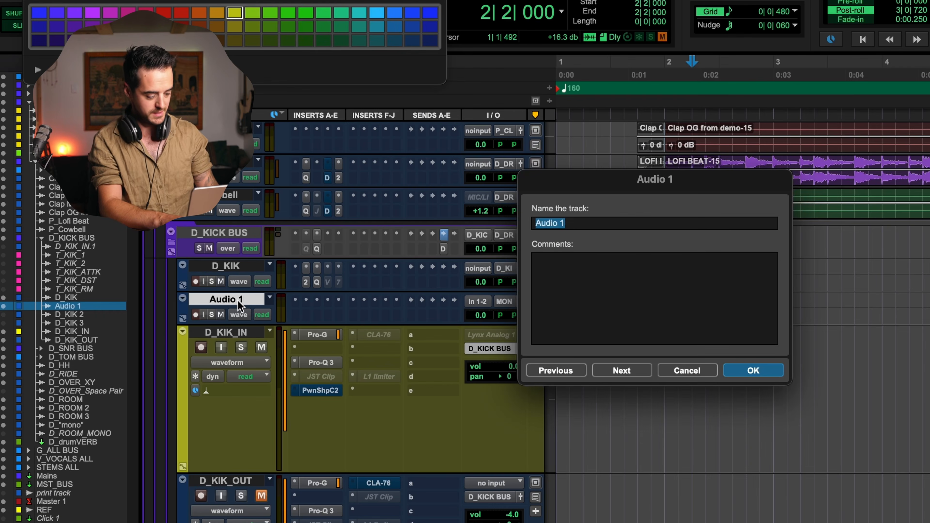
text(KIK STEREO)
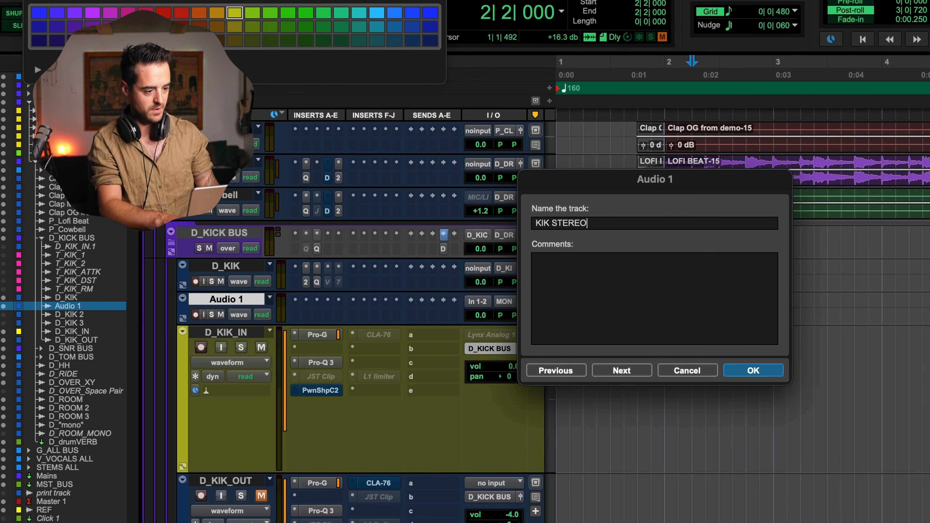
key(Return)
- Search the output paths and route the KIK STEREO track's output to the D_KICK BUS
click(511, 300)
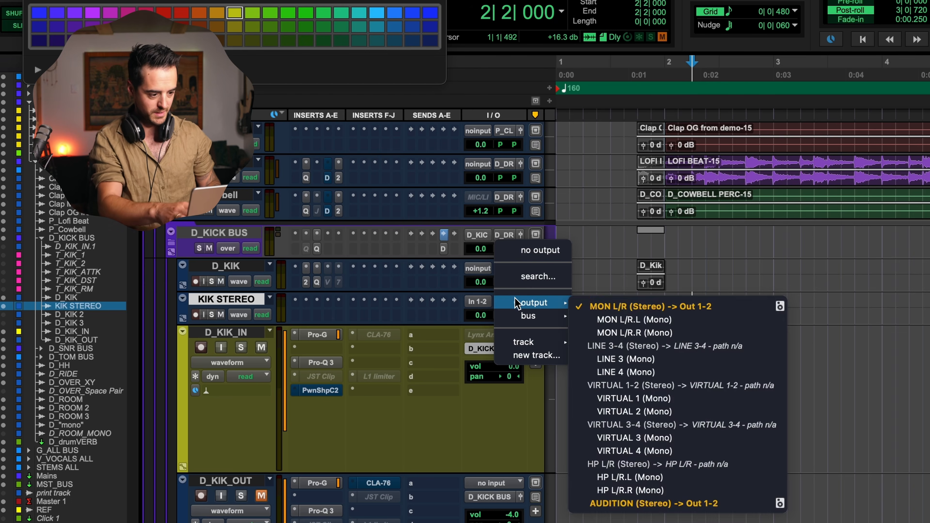
click(524, 279)
text(kik)
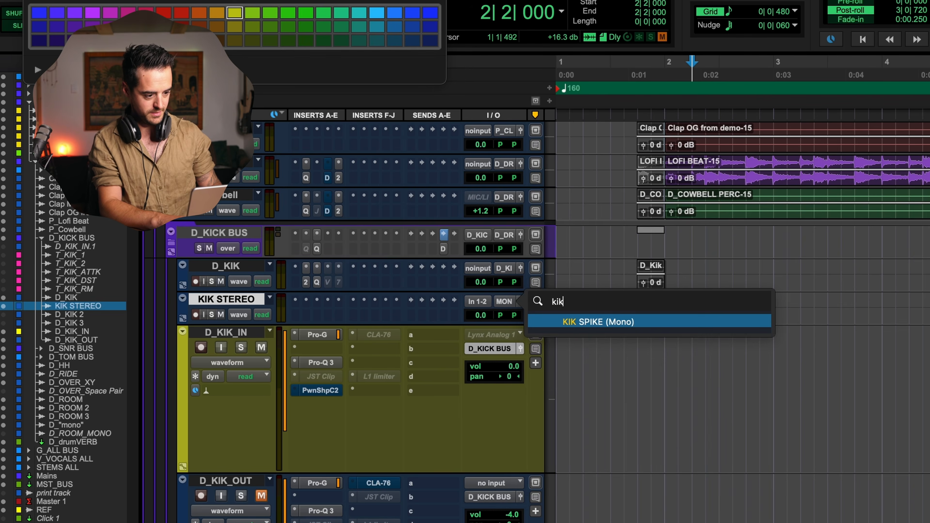
key(BackSpace)
key(Return)
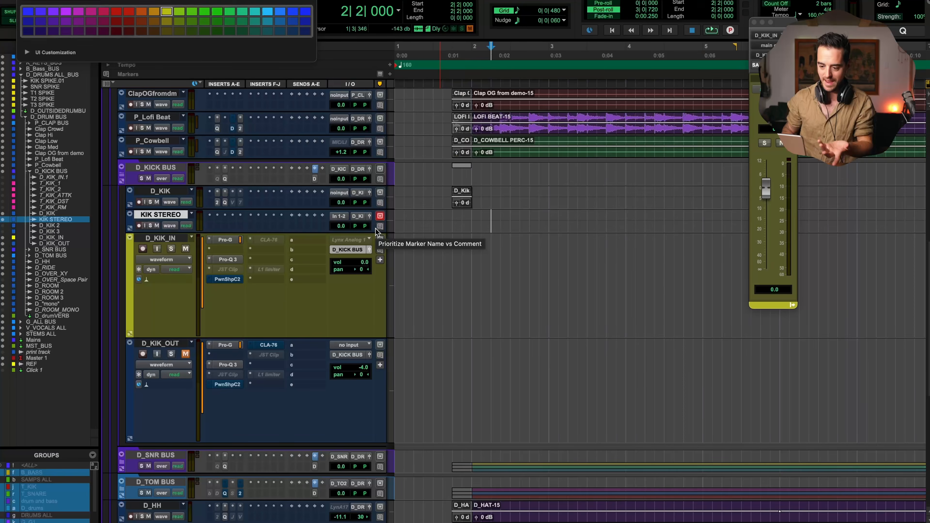
- Try to move the Pro-G, Pro-Q 3 and PwnShpC2 inserts from D_KIK_IN to the KIK STEREO track
drag(221, 240, 211, 223)
drag(227, 259, 230, 215)
drag(237, 281, 244, 224)
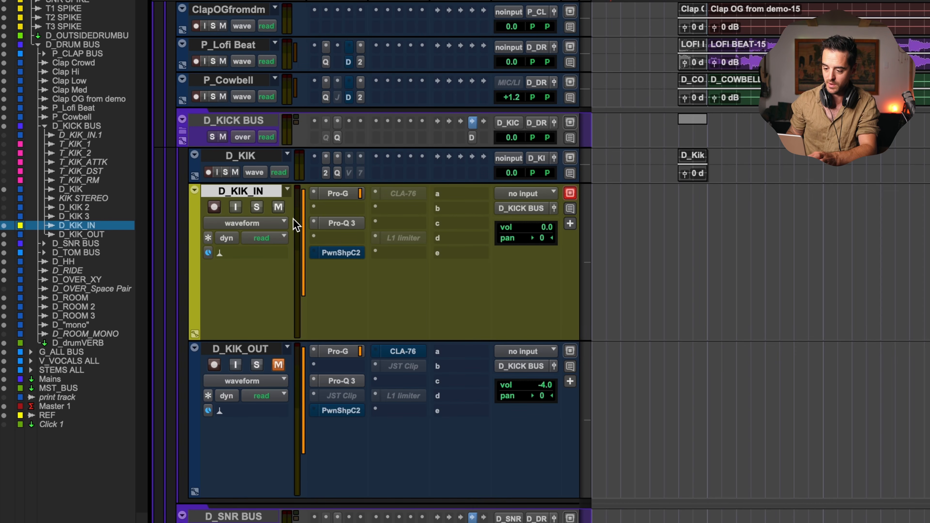
click(254, 157)
key(ctrl+Up)
key(ctrl+Up)
key(ctrl+Up)
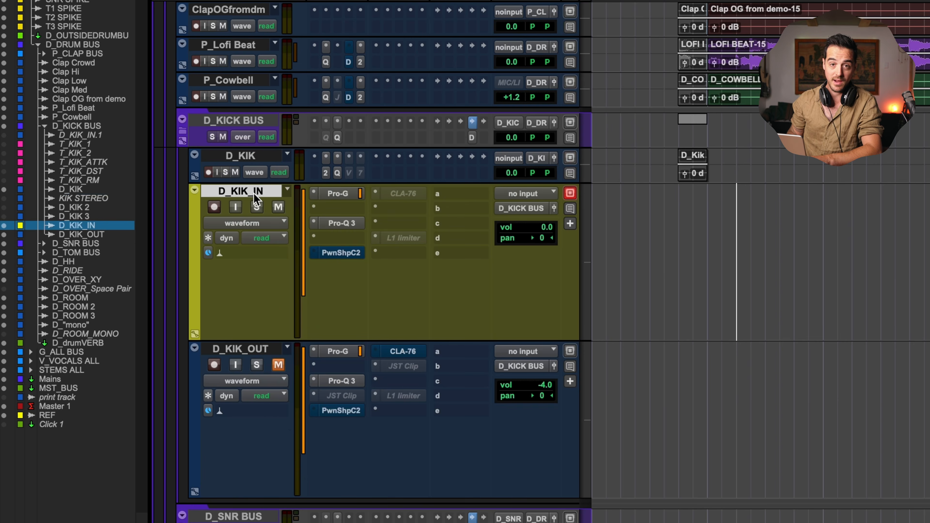
- Change the track width of the D_KIK_IN track to Stereo
right_click(256, 191)
mouse_move(352, 480)
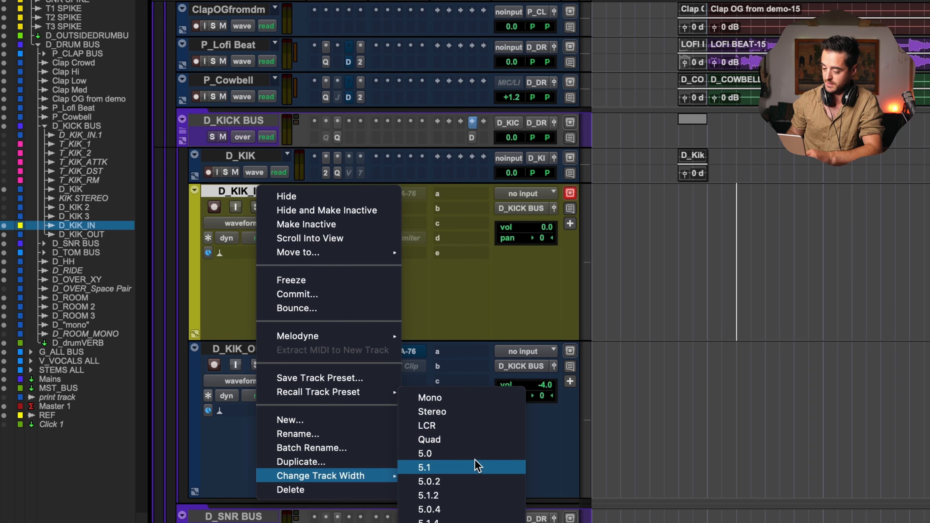
click(463, 413)
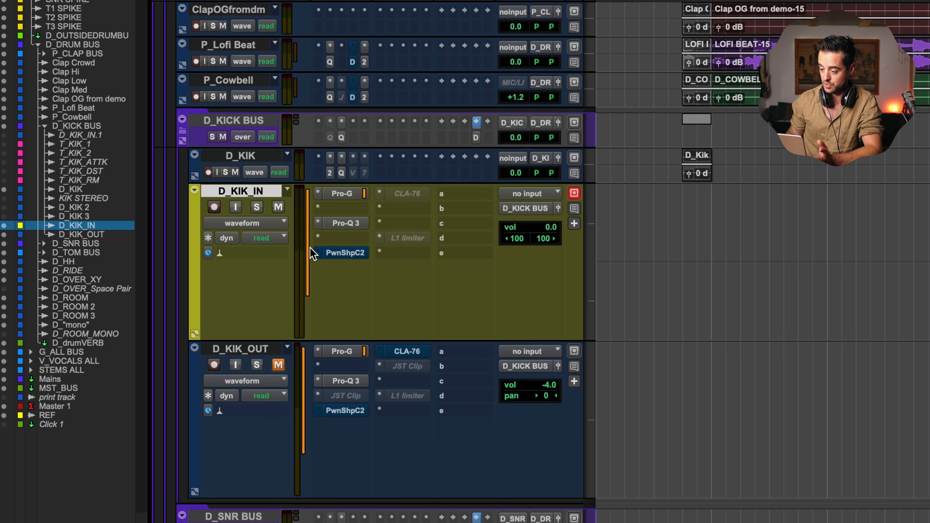
- Check the output routing options of the D_KIK_IN track, then select the D_KICK BUS track
click(536, 214)
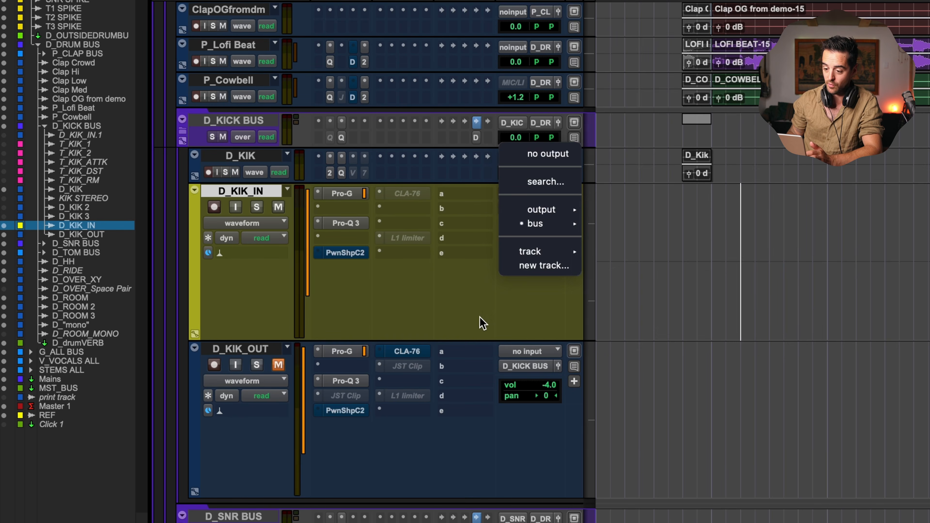
click(483, 322)
click(244, 128)
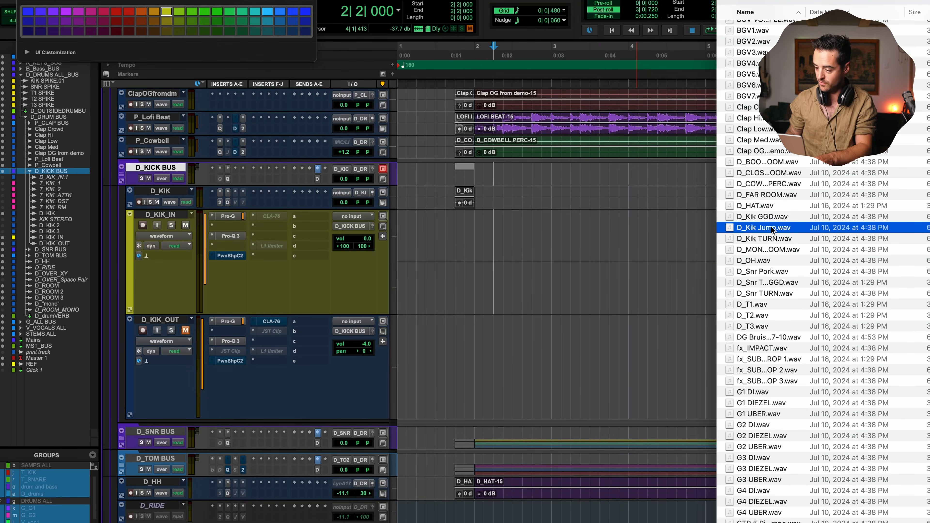
- Import D_Kik Jump.wav onto the D_KIK_IN track and place the clip at the session start
drag(771, 229, 487, 238)
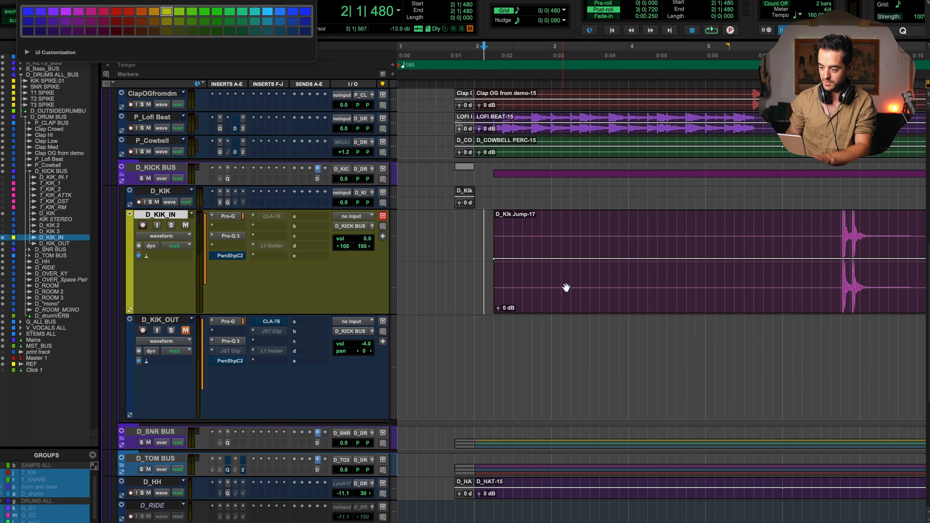
click(577, 310)
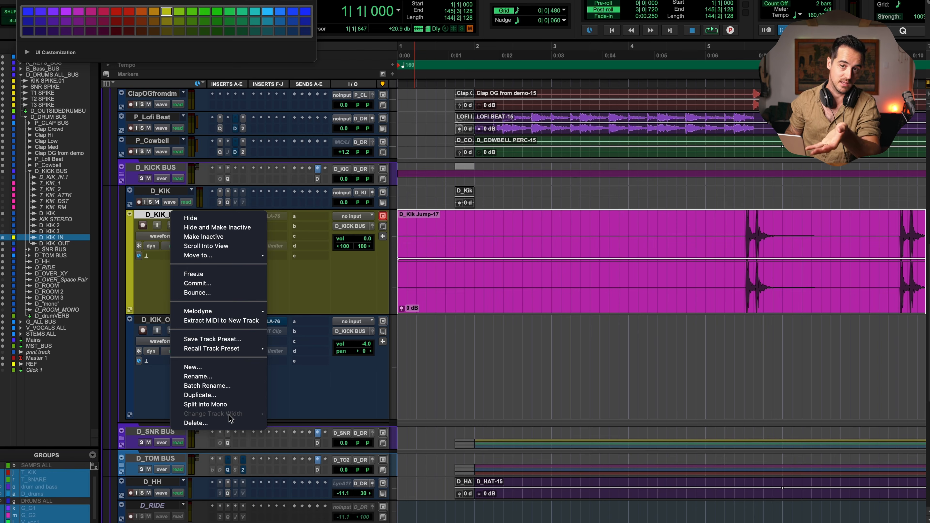
click(433, 351)
- Change the track width of the empty D_KIK_OUT track to LCR, leaving its name as is
double_click(173, 320)
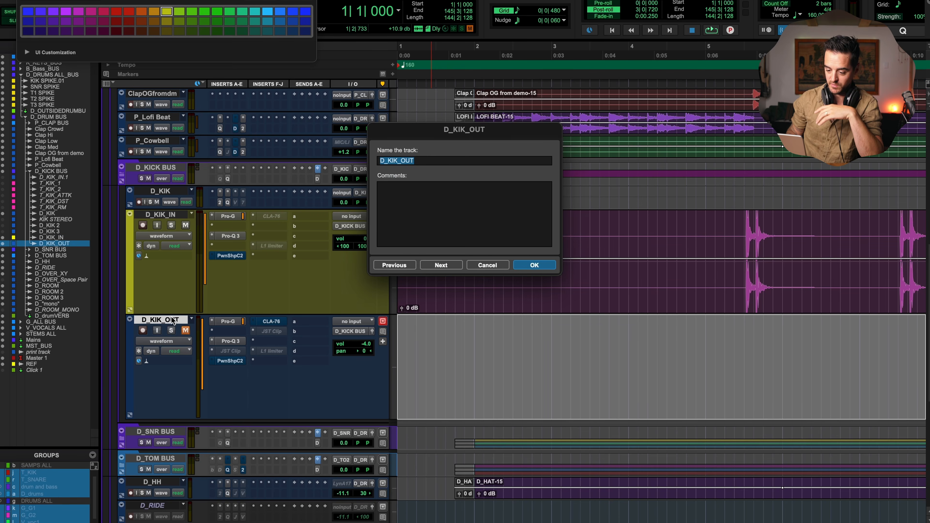
click(487, 266)
right_click(183, 320)
mouse_move(225, 509)
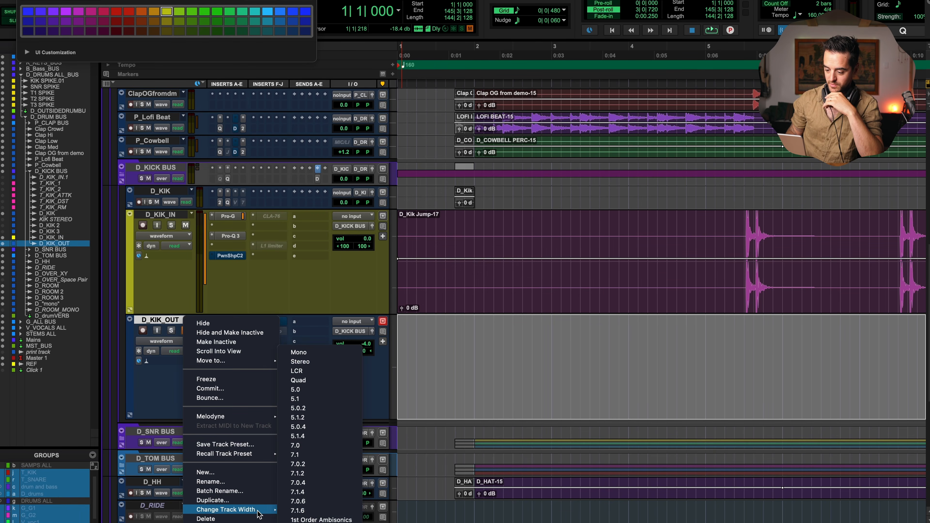
click(320, 371)
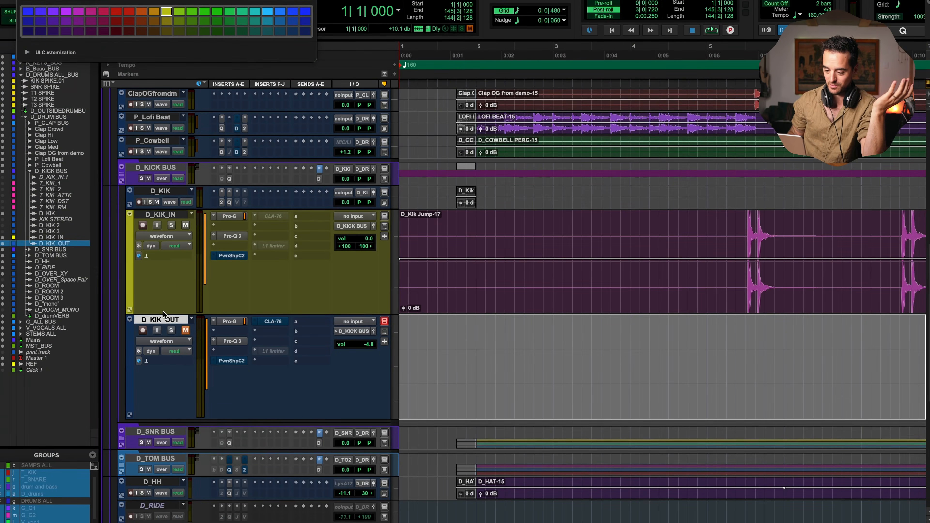
- Return the D_KIK_OUT track's width to Mono
right_click(163, 315)
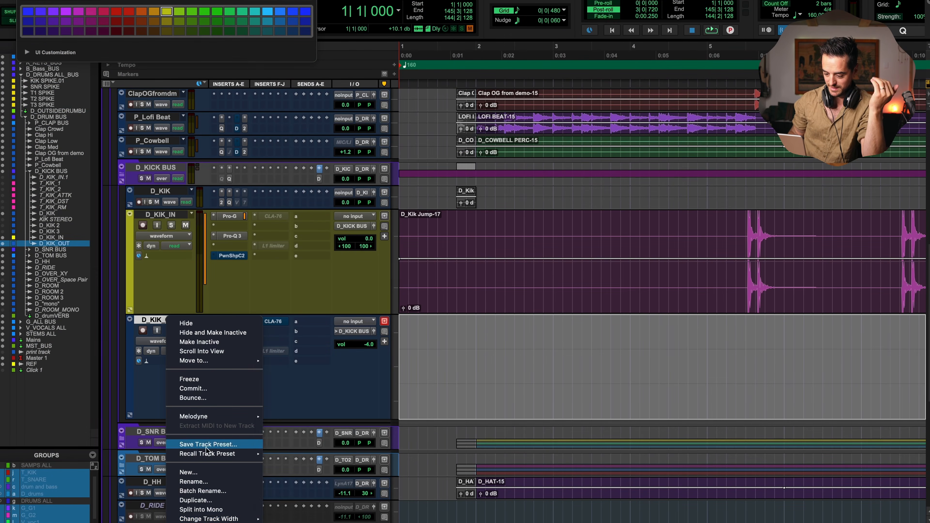
mouse_move(234, 519)
click(314, 353)
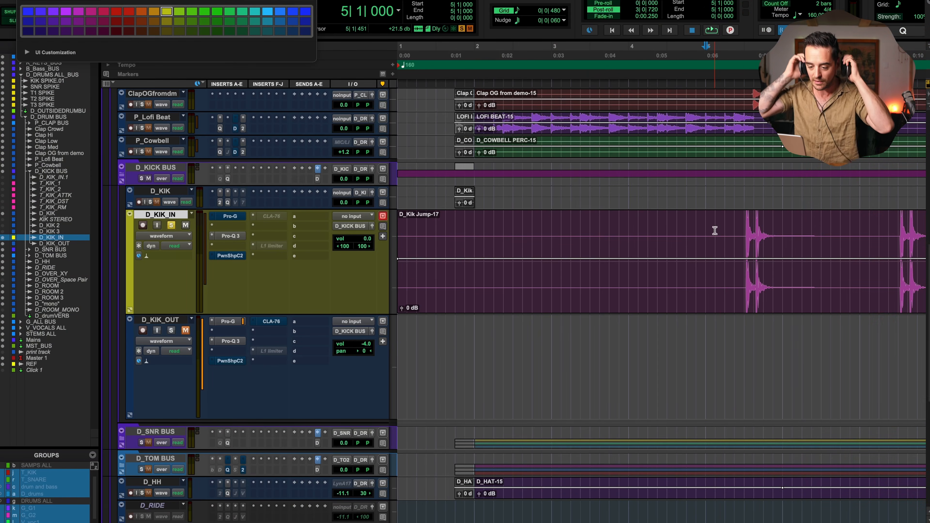
- Play the soloed D_KIK_IN track from bar 5, stop playback, and check the track's context options
key(space)
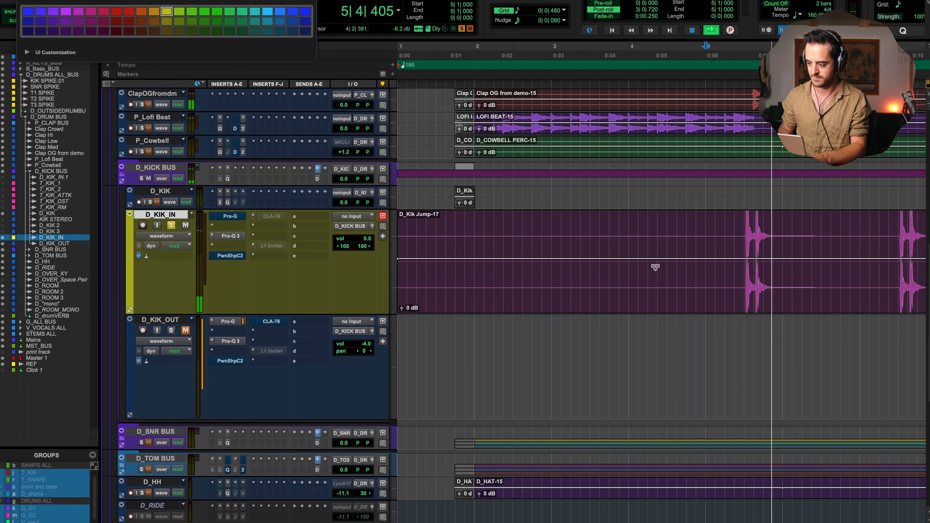
key(space)
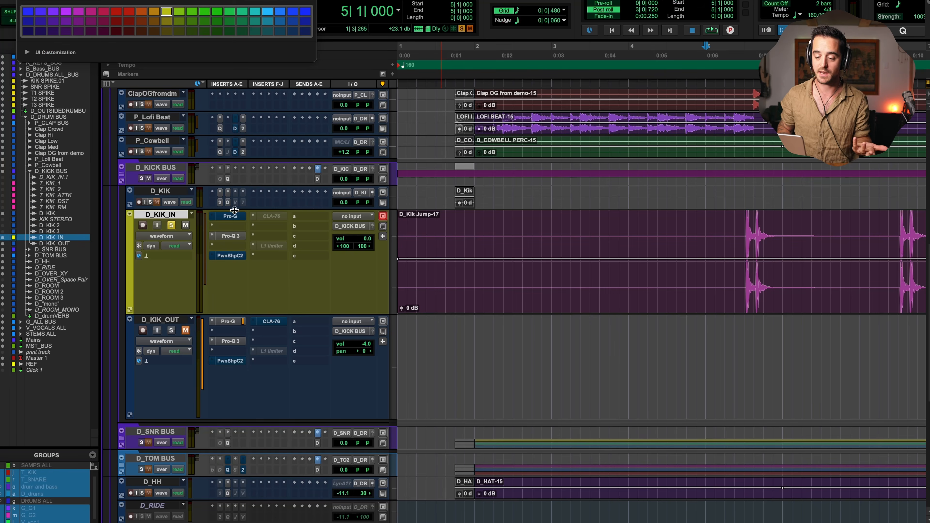
right_click(167, 216)
click(145, 266)
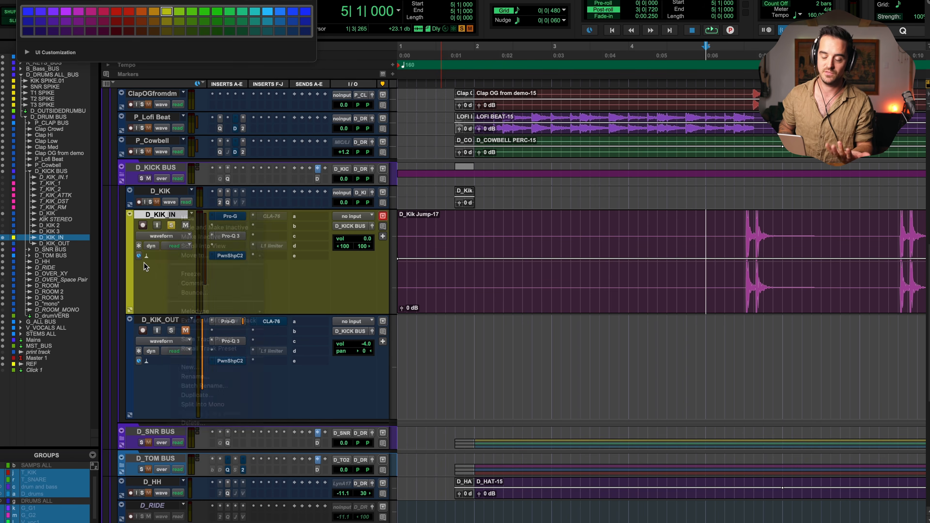